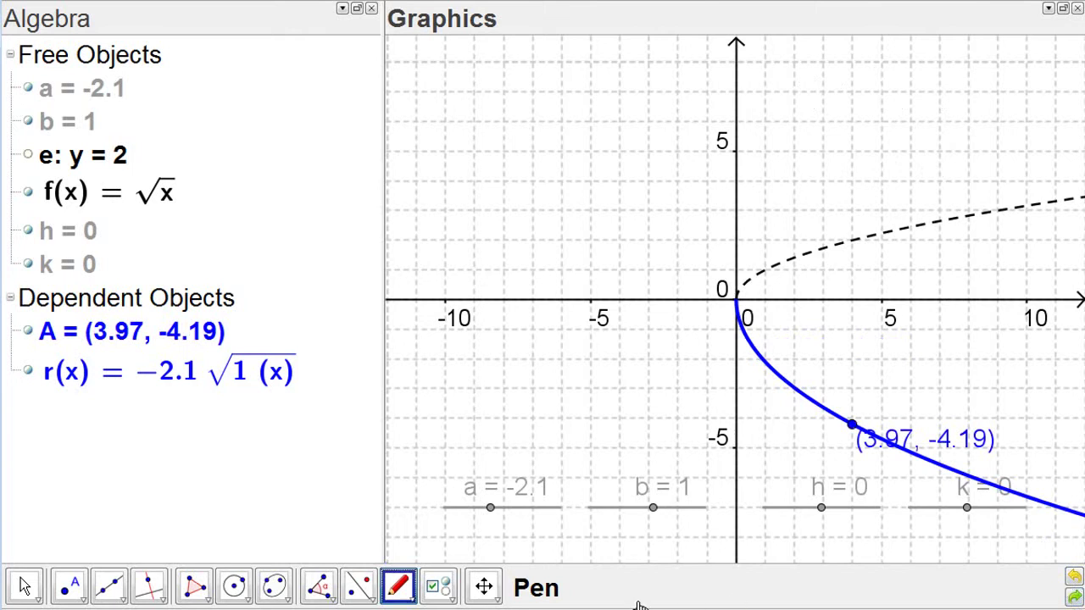
- Switch to the Move tool so objects on the graph can be dragged again
click(25, 586)
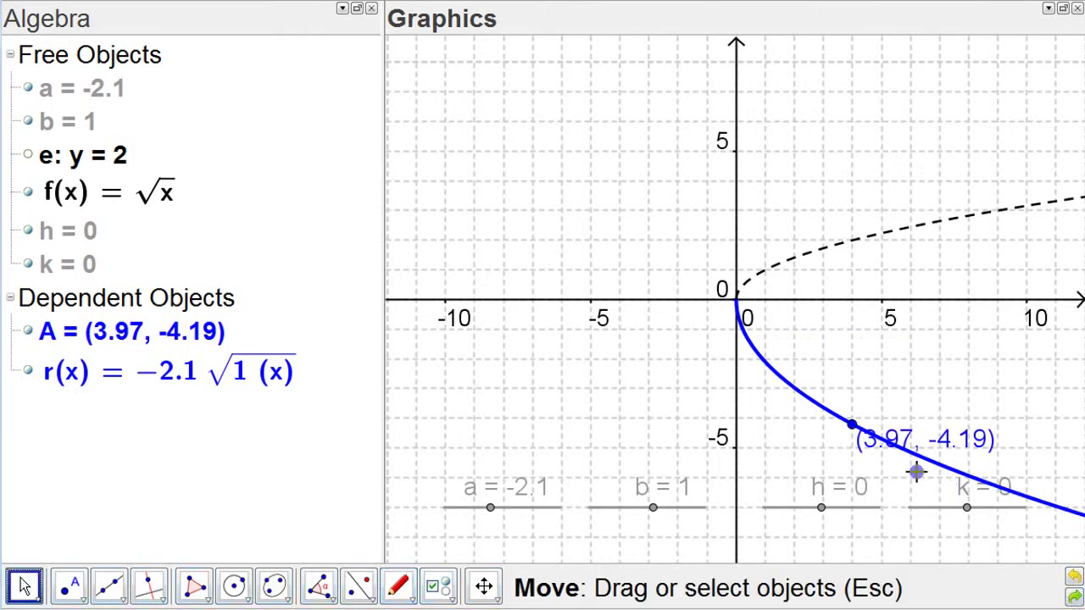
- Set slider a to 0, move A's label below the axis, and slide A to (5.4, 0)
drag(491, 509, 503, 515)
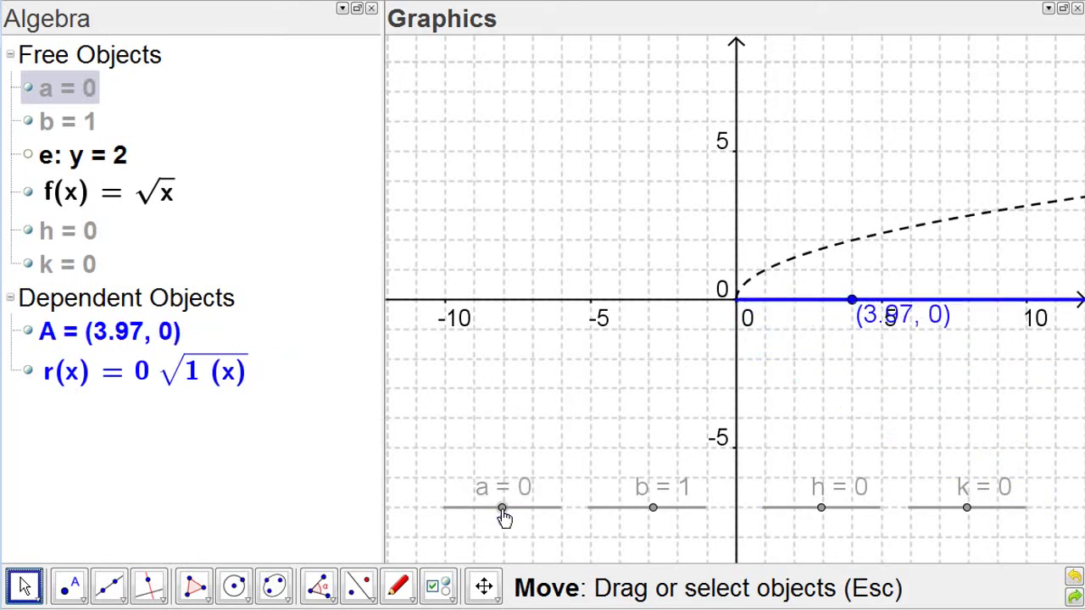
drag(939, 317, 920, 340)
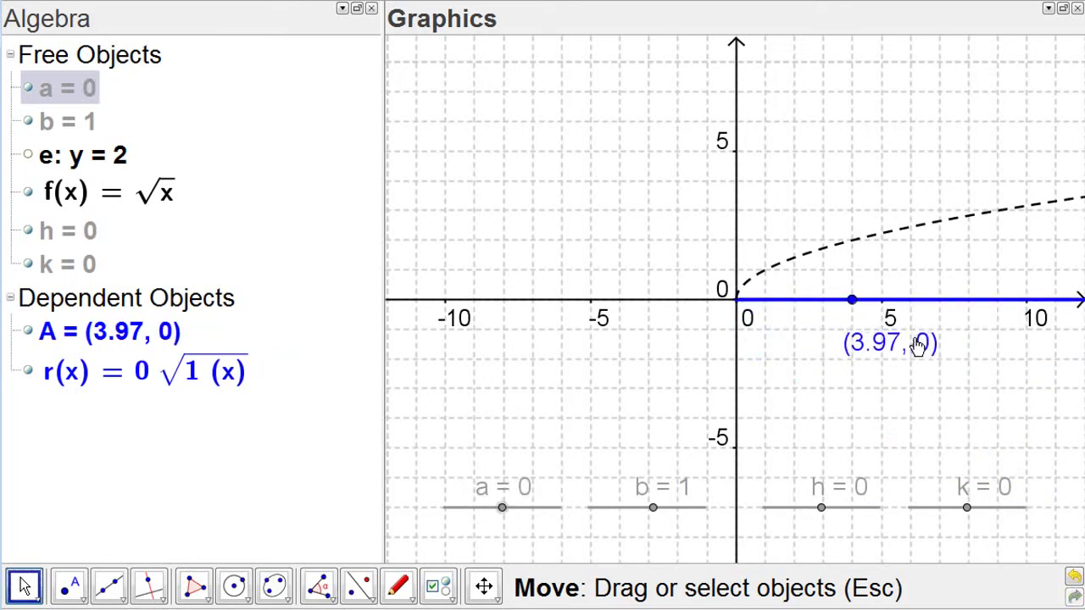
drag(853, 303, 879, 320)
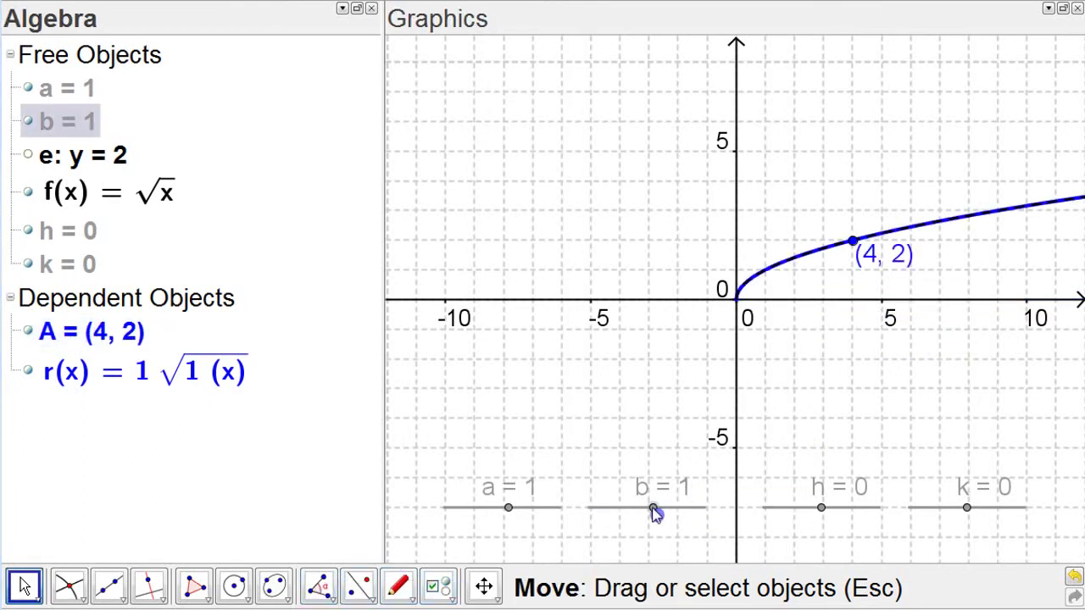
- Vary slider b through 0.7, then drag it to -0.7 to reflect the curve left
drag(653, 512, 655, 523)
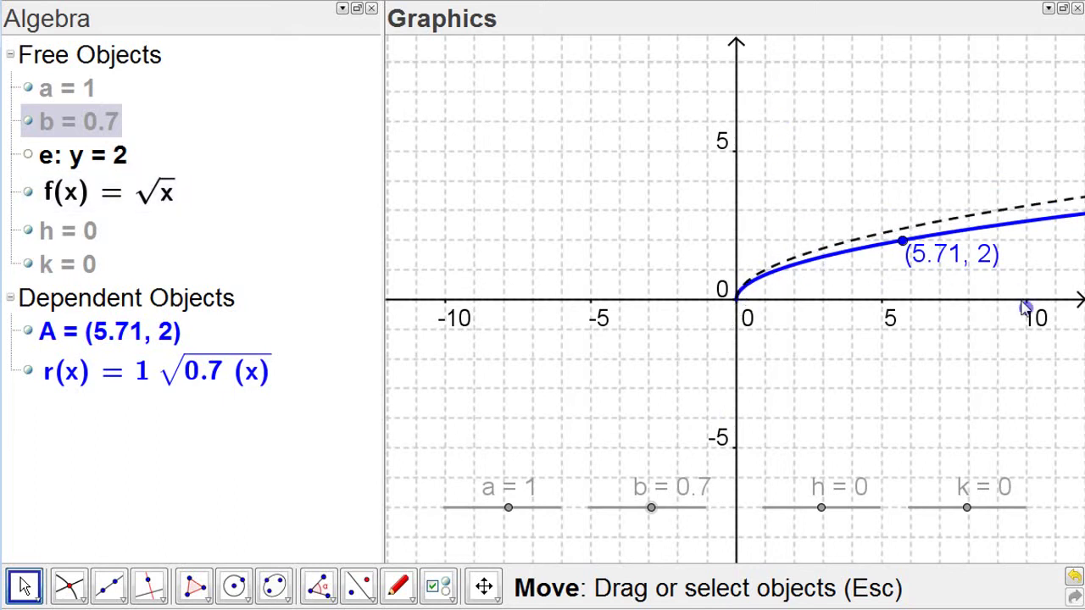
drag(652, 513, 642, 512)
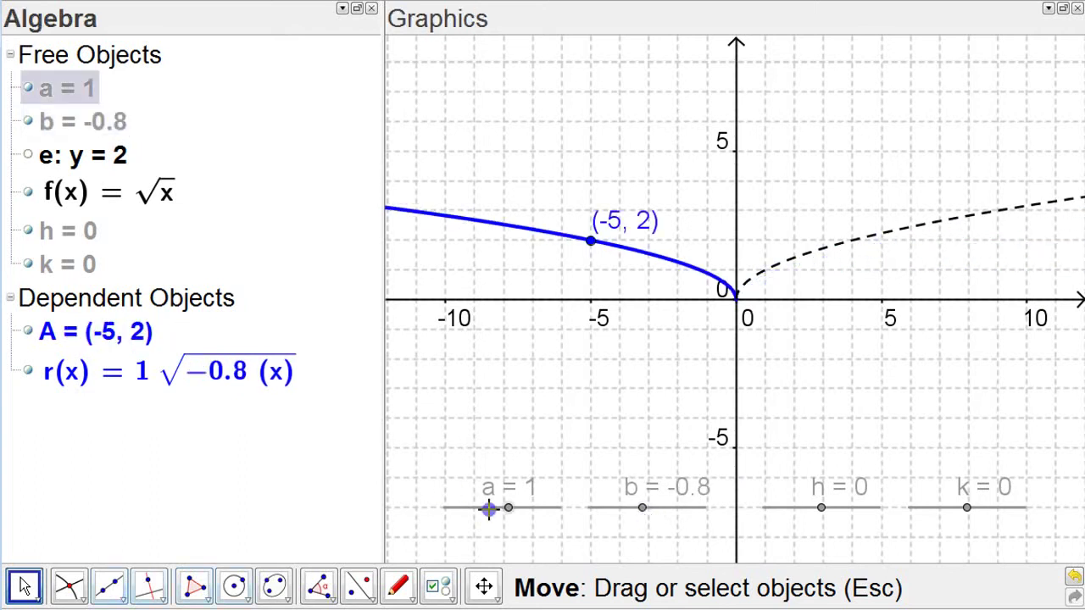
mouse_move(645, 511)
mouse_down()
mouse_move(625, 513)
mouse_move(645, 514)
mouse_up()
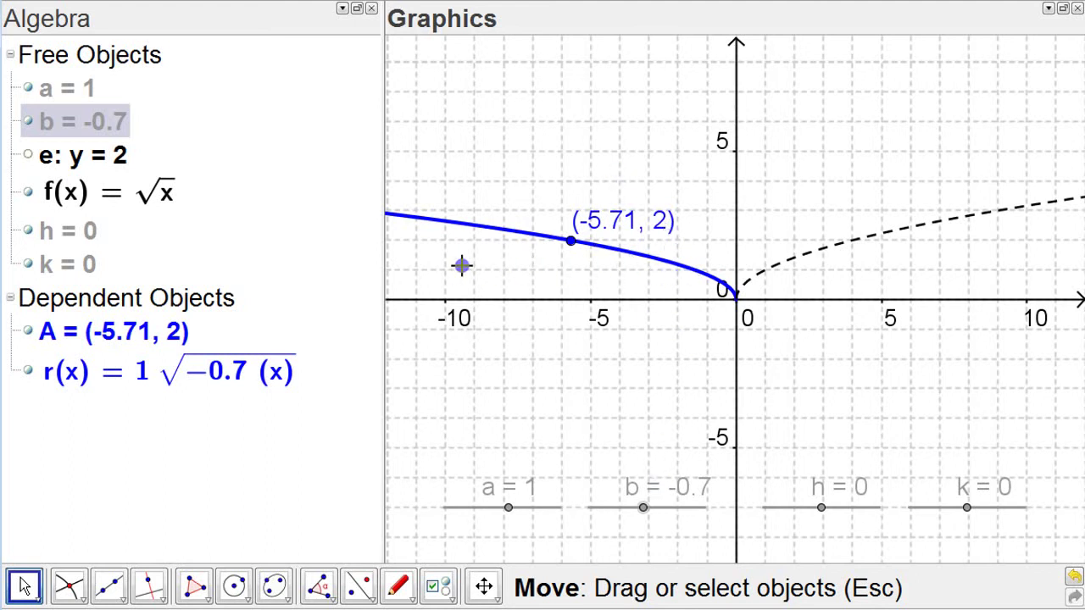
- With the Pen tool, handwrite the domain x ≤ 0 near the top of the graph
click(399, 585)
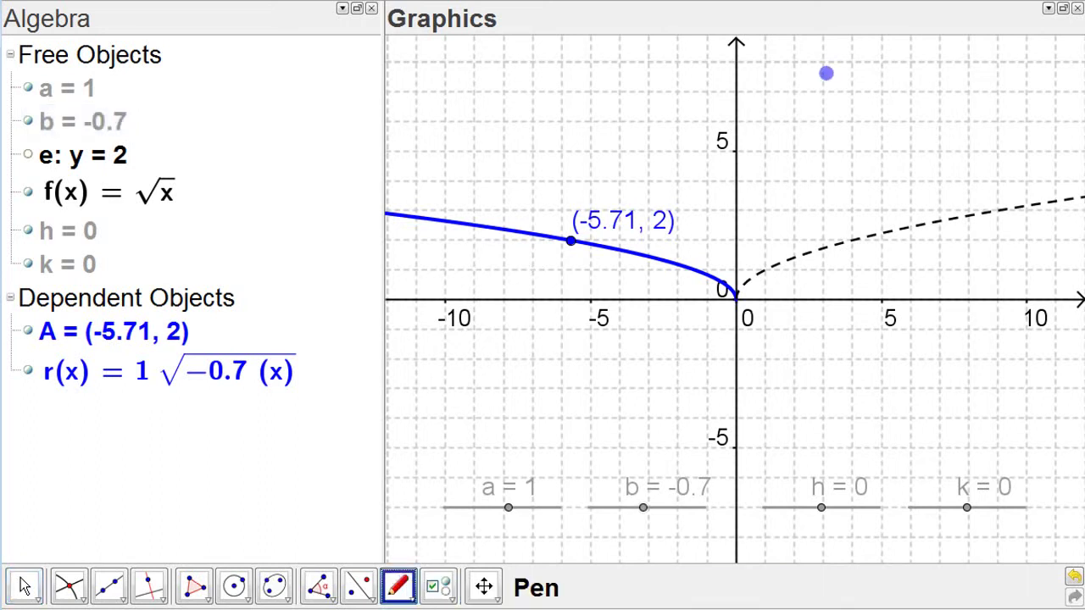
mouse_move(793, 78)
mouse_down()
mouse_move(816, 97)
mouse_move(821, 73)
mouse_move(836, 99)
mouse_up()
mouse_move(920, 77)
mouse_down()
mouse_move(957, 87)
mouse_move(860, 85)
mouse_move(895, 94)
mouse_up()
drag(862, 100, 896, 105)
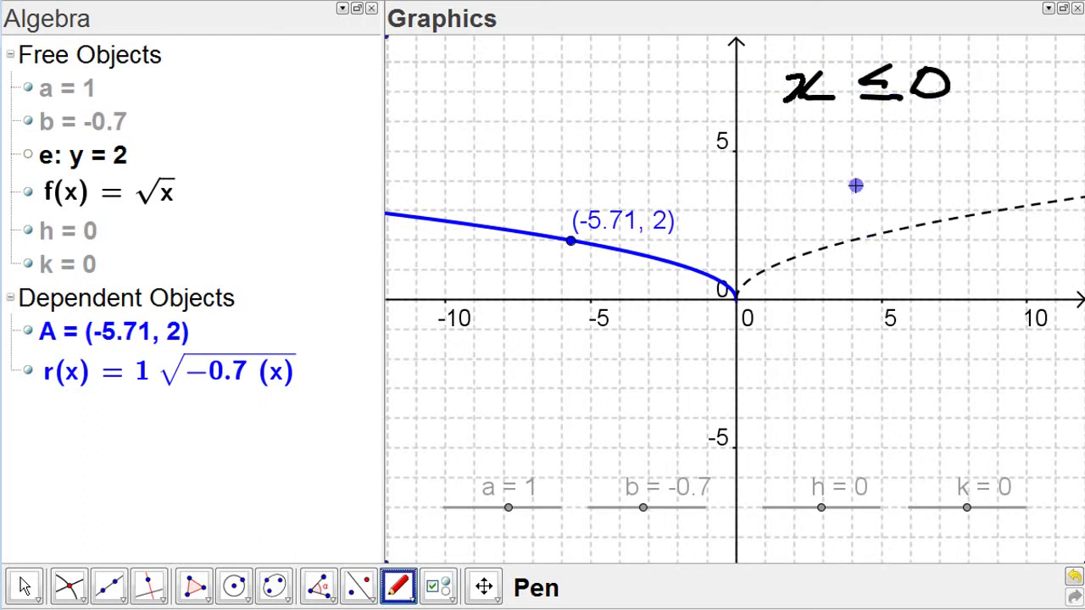
- Handwrite the range y ≥ 0 below the domain note, then undo the notes
mouse_move(787, 153)
mouse_down()
mouse_move(820, 169)
mouse_move(791, 194)
mouse_up()
mouse_move(839, 144)
mouse_down()
mouse_move(876, 161)
mouse_move(839, 174)
mouse_up()
drag(840, 179, 909, 179)
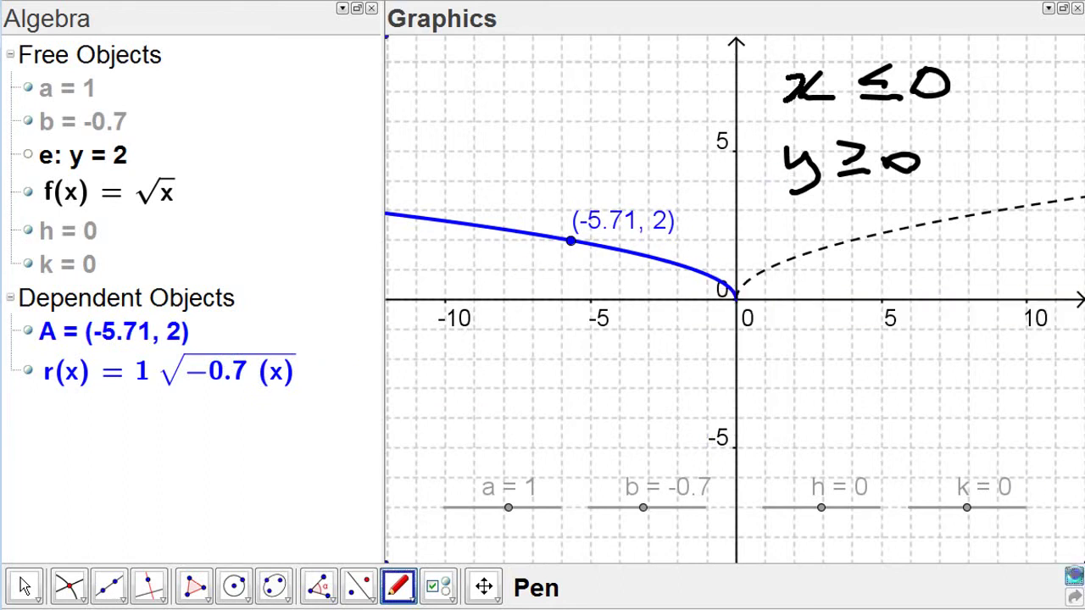
click(1074, 578)
- Reset slider b to 1 and raise h to 5 so the curve starts at (5, 0)
key(Escape)
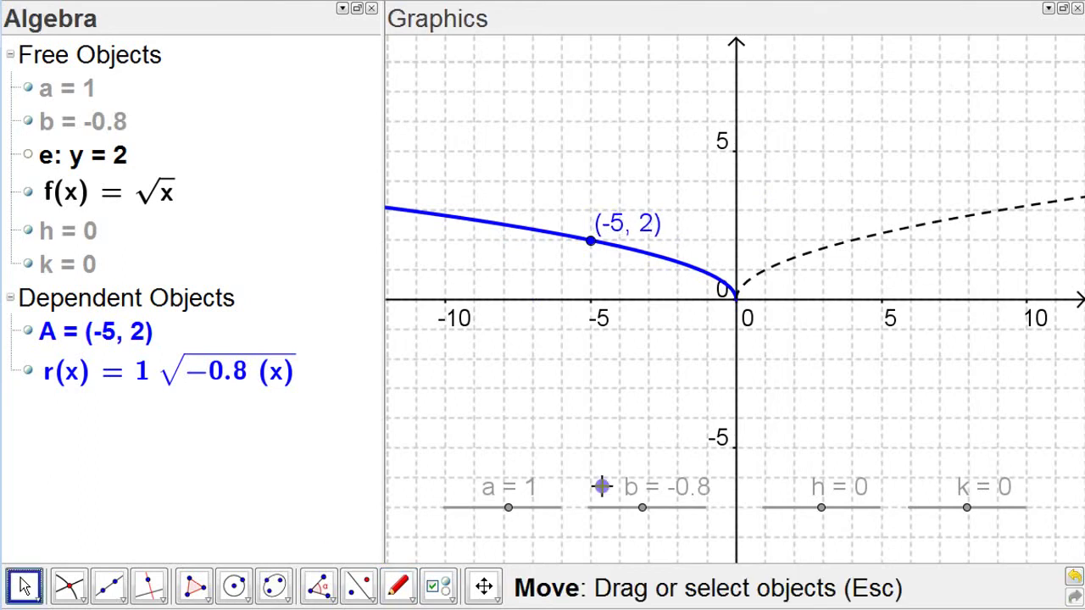
drag(645, 513, 656, 517)
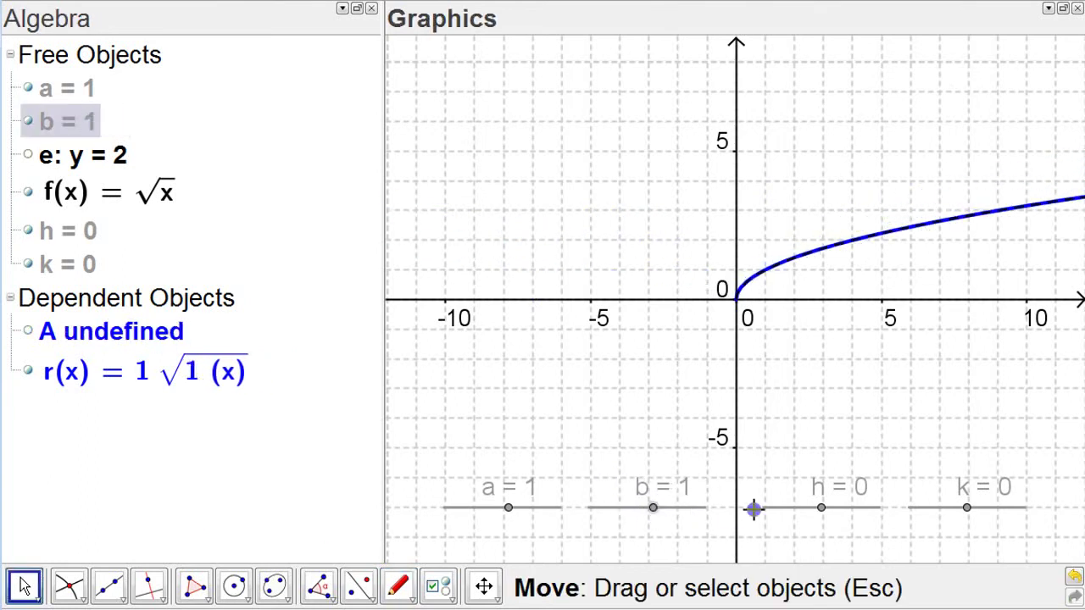
click(770, 443)
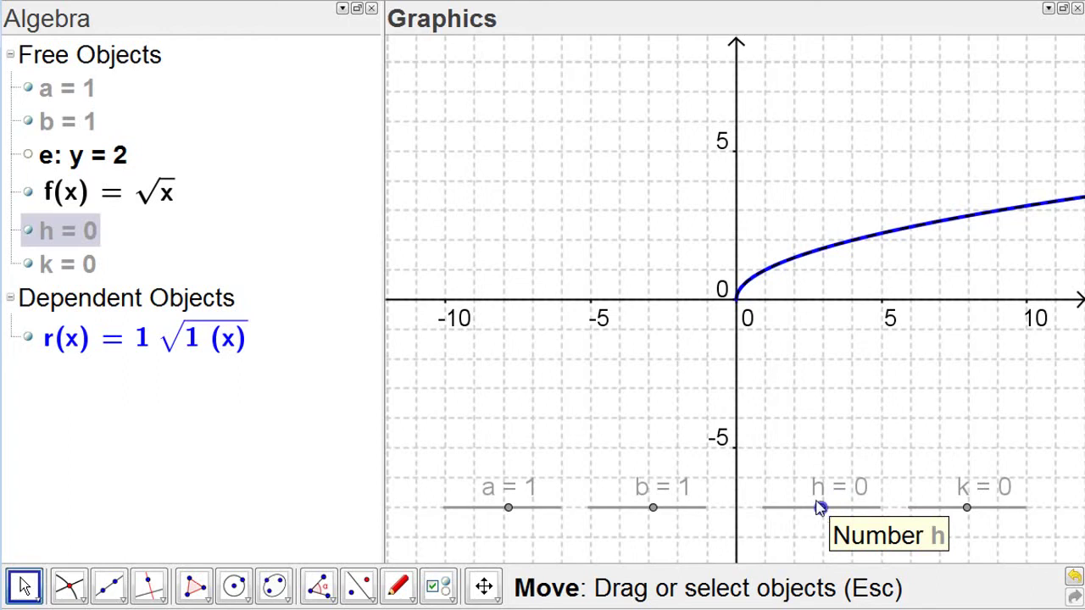
drag(821, 509, 852, 514)
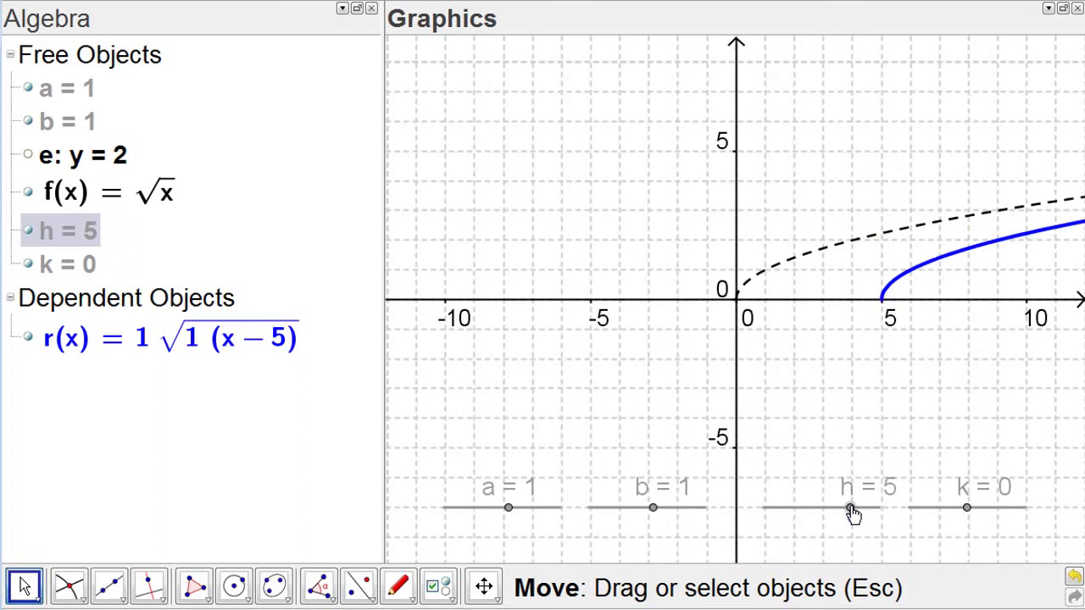
- With the Pen tool, handwrite the domain x ≥ 5 above the graph
click(399, 586)
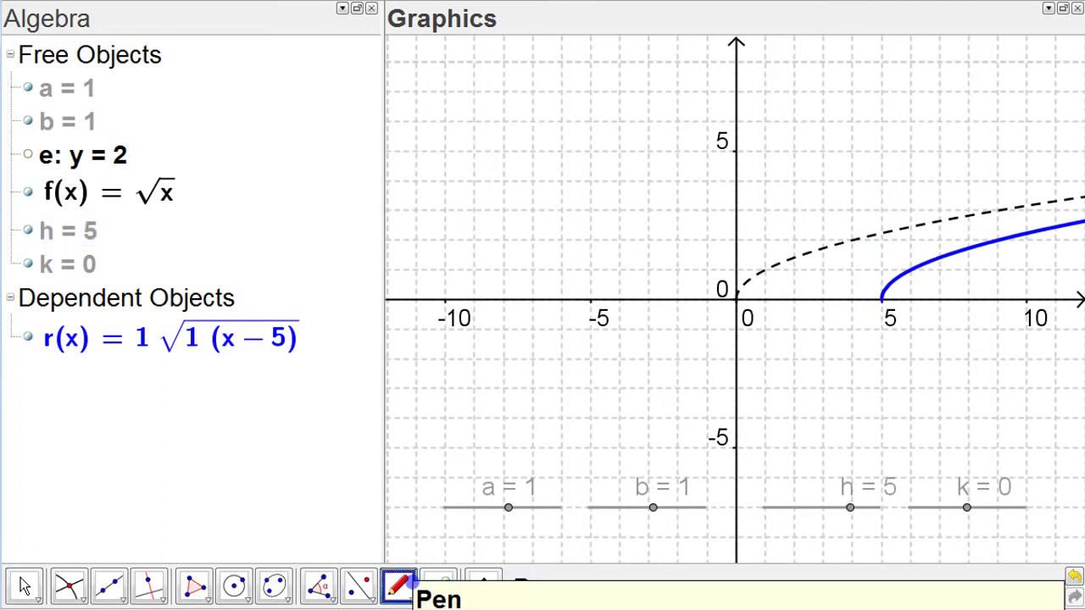
drag(779, 81, 831, 90)
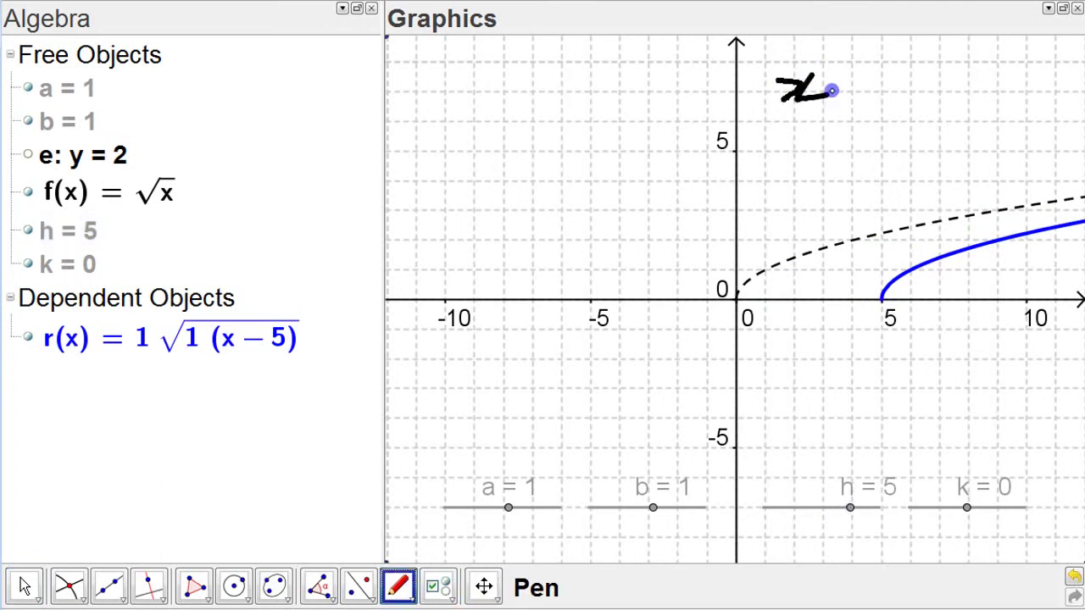
mouse_move(933, 59)
mouse_down()
mouse_move(906, 63)
mouse_move(904, 98)
mouse_up()
mouse_move(847, 57)
mouse_down()
mouse_move(879, 85)
mouse_move(849, 85)
mouse_move(888, 83)
mouse_up()
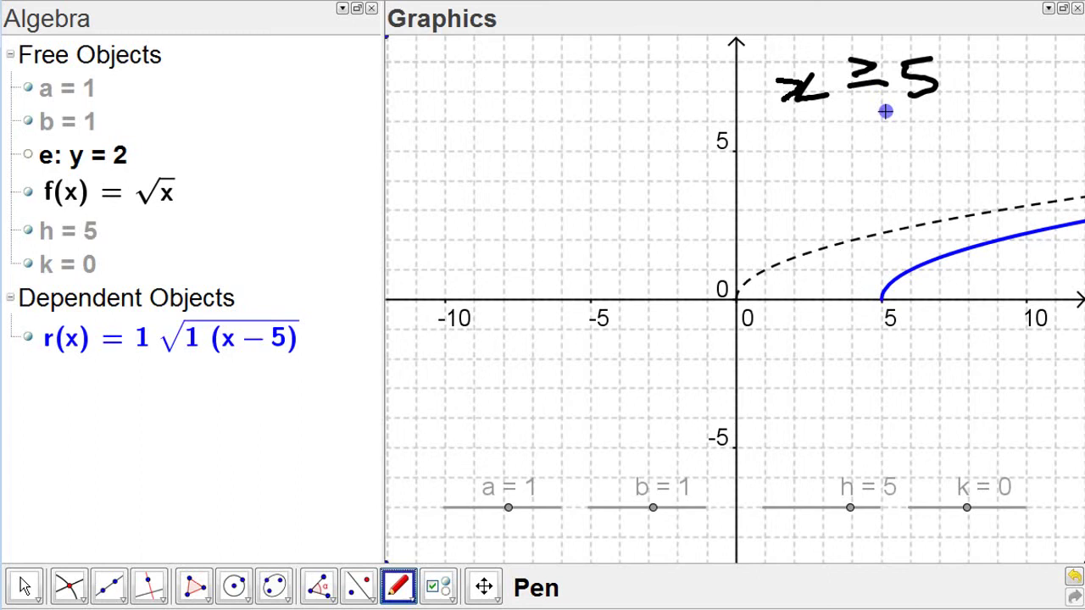
- Handwrite the range y ≥ 0 below it, then undo the notes and the h change
mouse_move(790, 141)
mouse_down()
mouse_move(832, 167)
mouse_move(801, 182)
mouse_up()
mouse_move(847, 137)
mouse_down()
mouse_move(877, 161)
mouse_move(854, 159)
mouse_move(930, 160)
mouse_up()
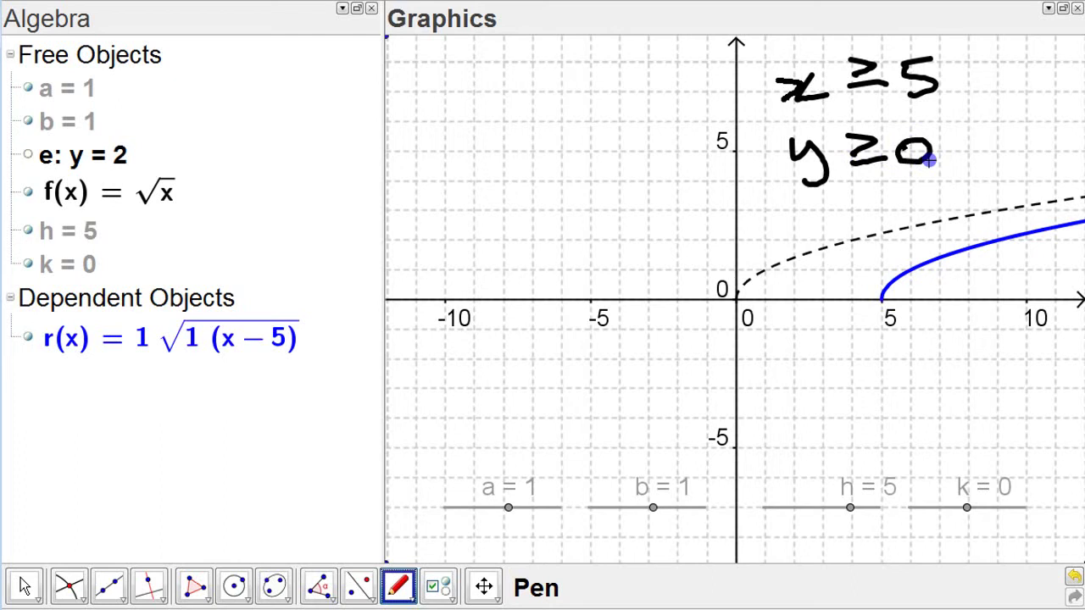
key(ctrl+z)
key(ctrl+z)
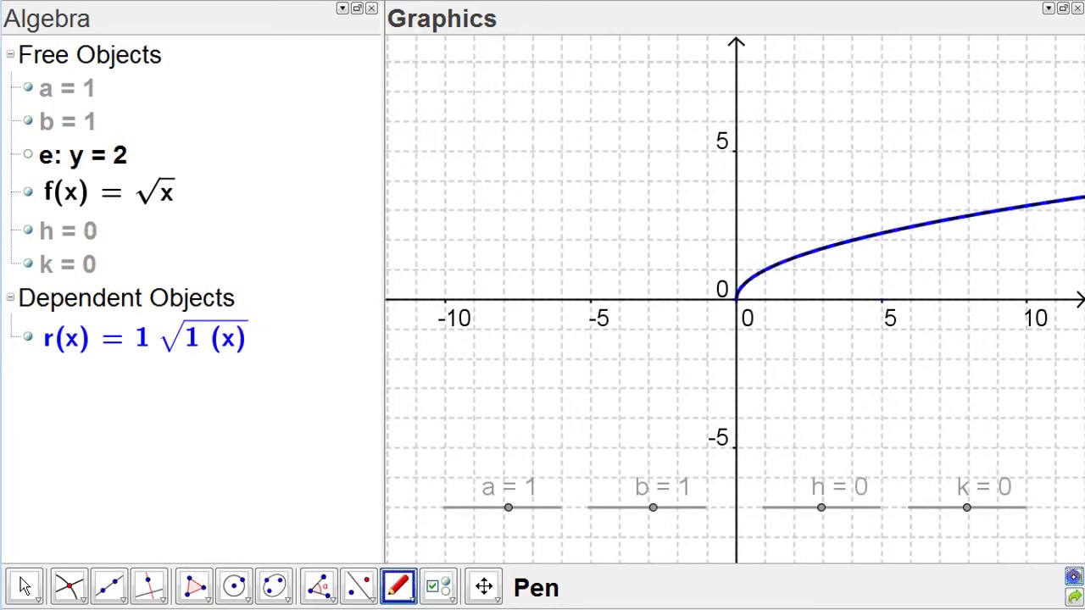
- Shift the curve left with h, bring h back to 0, and set k to -2
key(Escape)
click(821, 509)
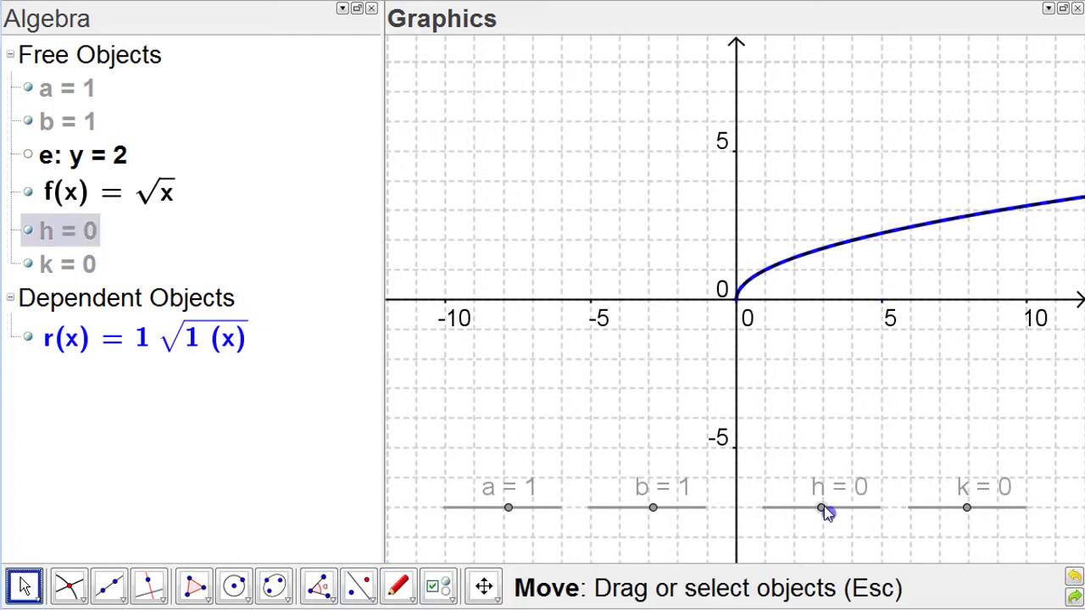
drag(822, 511, 776, 519)
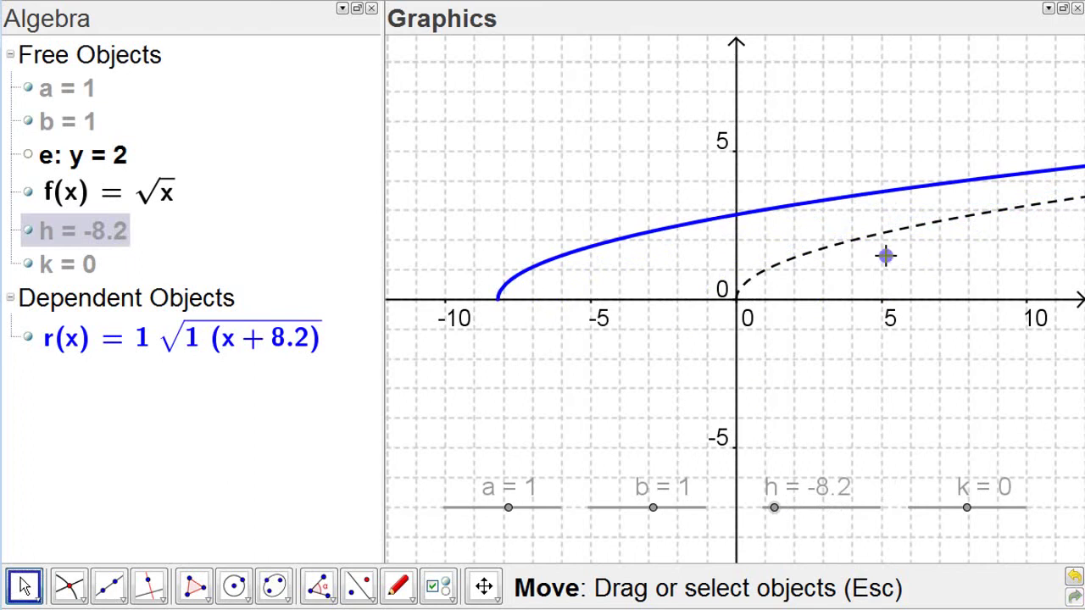
drag(775, 510, 823, 519)
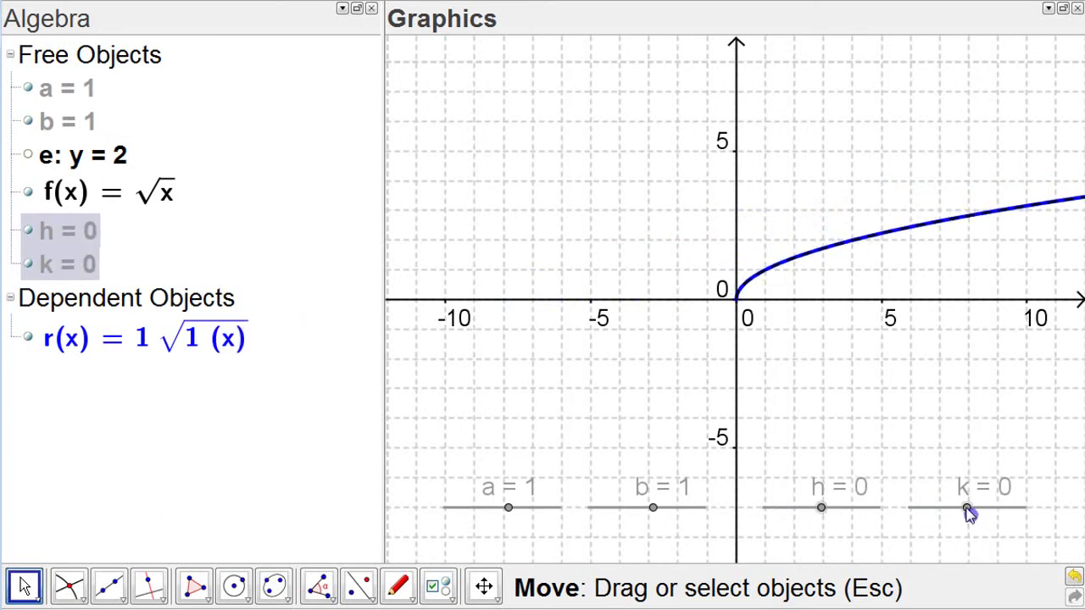
mouse_move(967, 512)
mouse_down()
mouse_move(989, 514)
mouse_move(945, 514)
mouse_move(993, 513)
mouse_move(957, 509)
mouse_up()
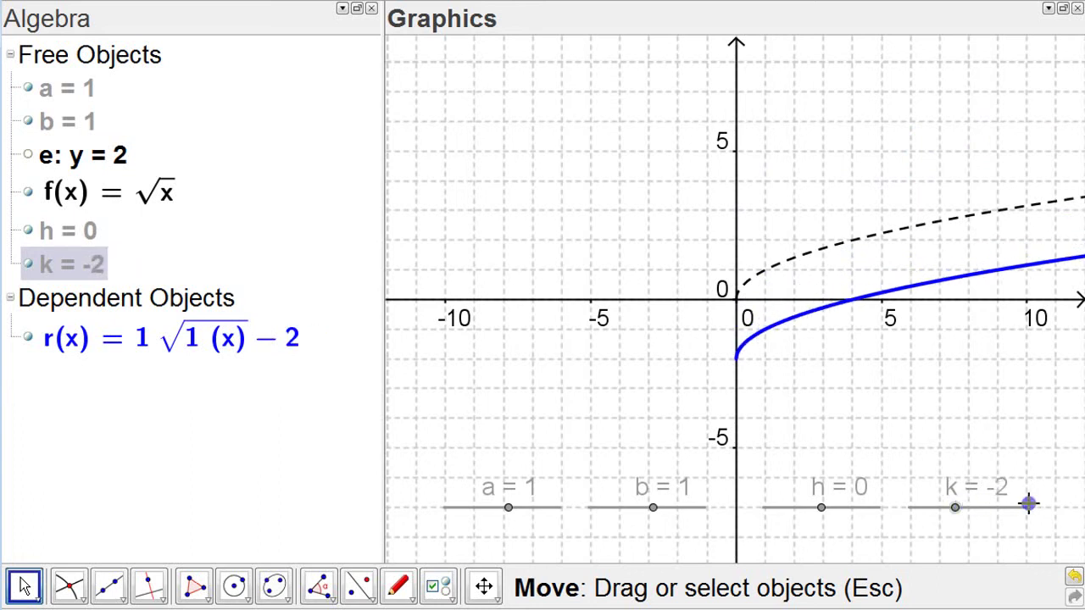
click(399, 586)
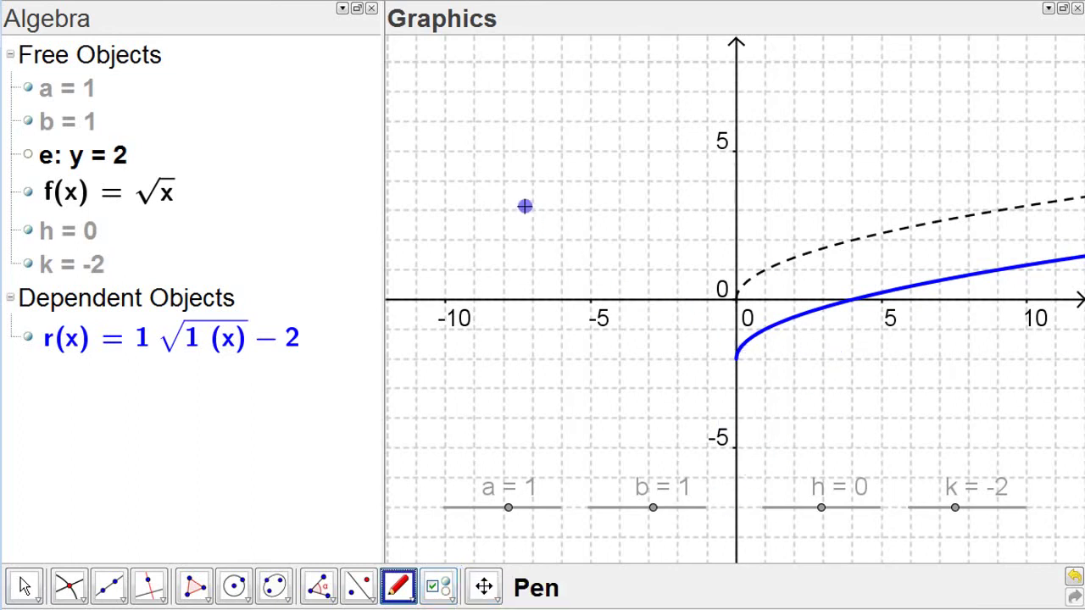
- Handwrite the range y ≥ -2 left of the y-axis and the domain x ≥ 0 above it
mouse_move(507, 224)
mouse_down()
mouse_move(547, 248)
mouse_move(518, 263)
mouse_up()
click(564, 217)
drag(580, 218, 597, 241)
mouse_move(566, 251)
mouse_down()
mouse_move(613, 264)
mouse_move(684, 232)
mouse_move(700, 253)
mouse_up()
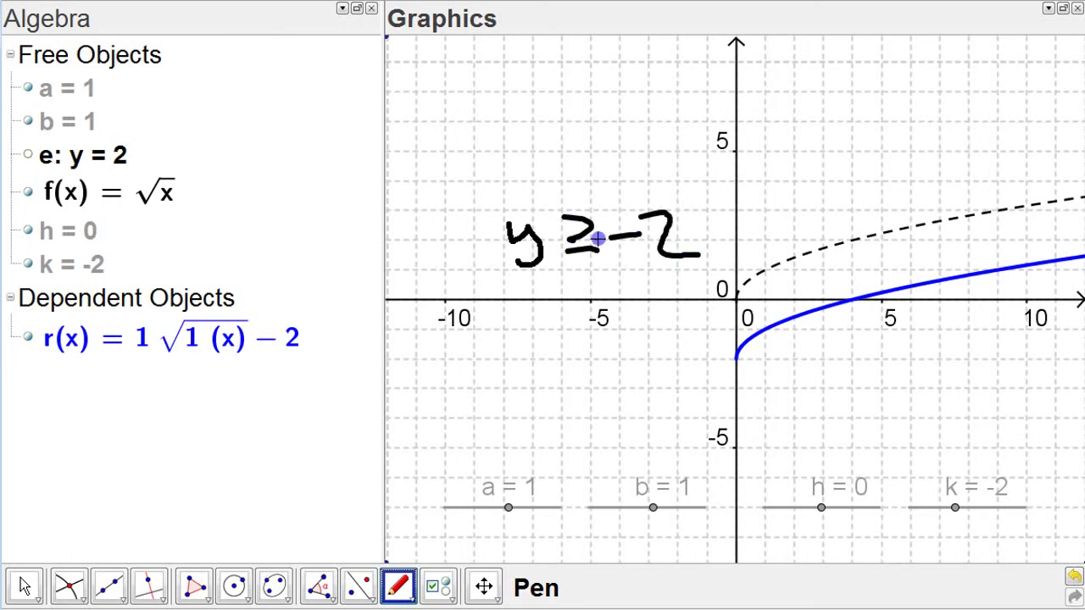
mouse_move(487, 154)
mouse_down()
mouse_move(527, 148)
mouse_move(611, 174)
mouse_up()
drag(641, 141, 653, 168)
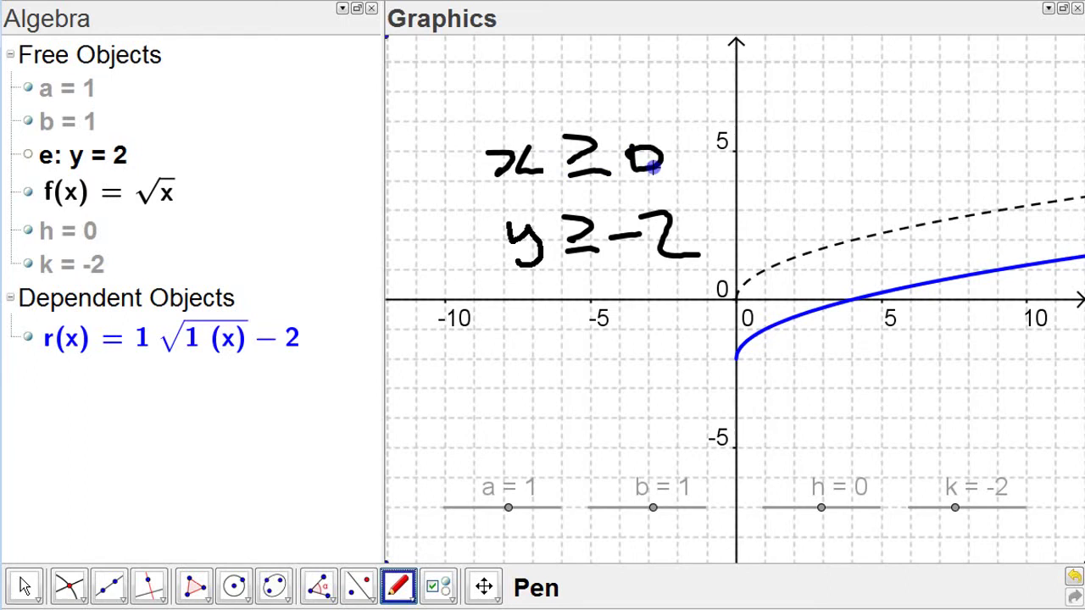